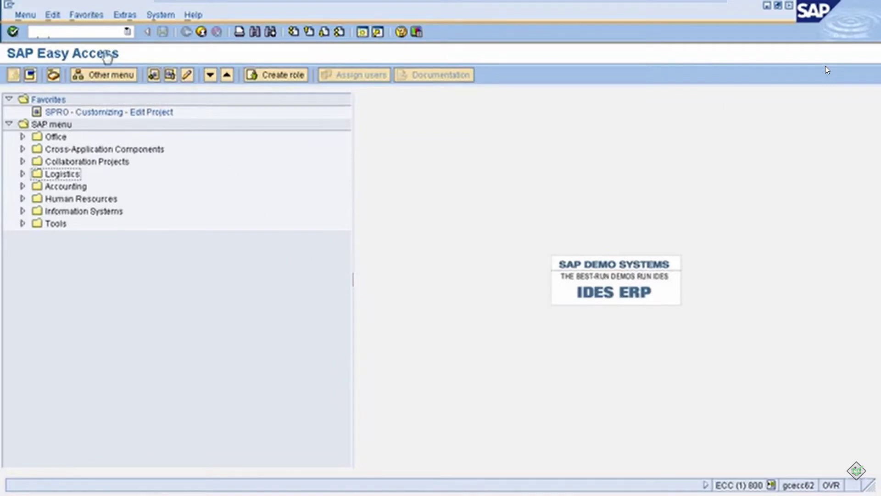
Start transaction SPRO and display the SAP Reference IMG.
{"action": "left_click", "coordinate": [76, 31]}
{"action": "type", "text": "spro"}
{"action": "key", "text": "Return"}
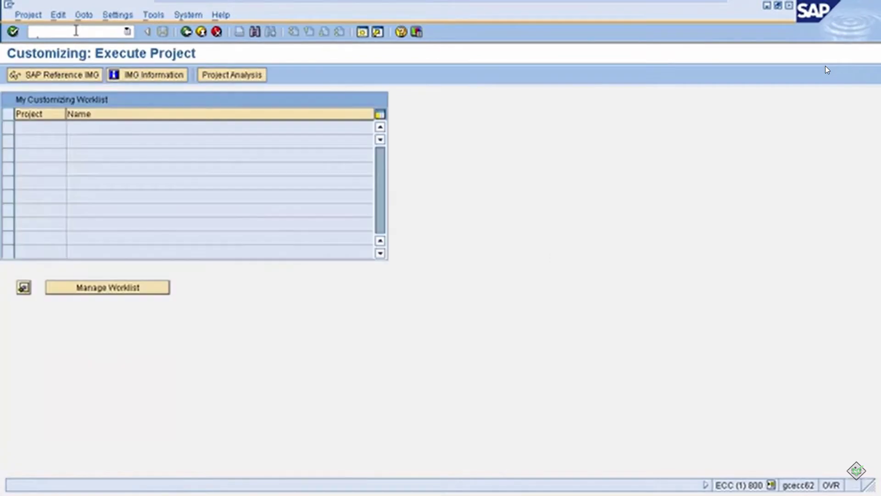
{"action": "left_click", "coordinate": [55, 75]}
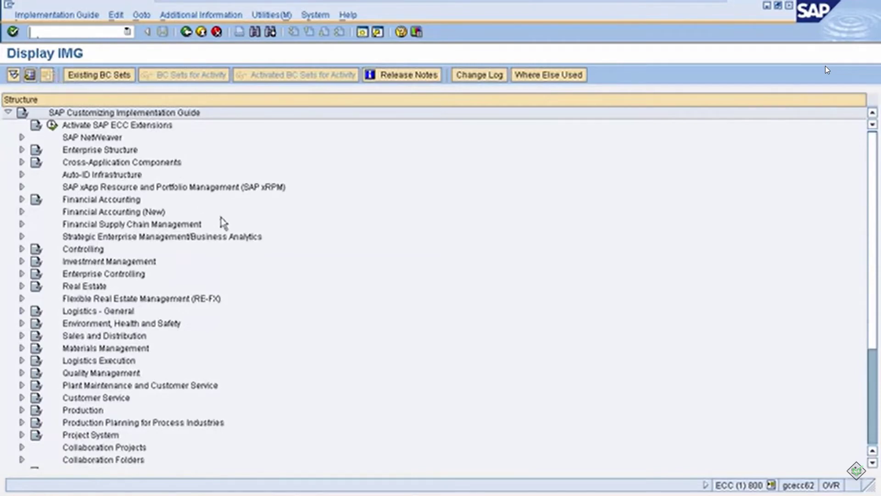
Open Define Account Groups and Field Selection (Vendor) under Logistics - General, Business Partner, Vendors, Control.
{"action": "left_click", "coordinate": [21, 312]}
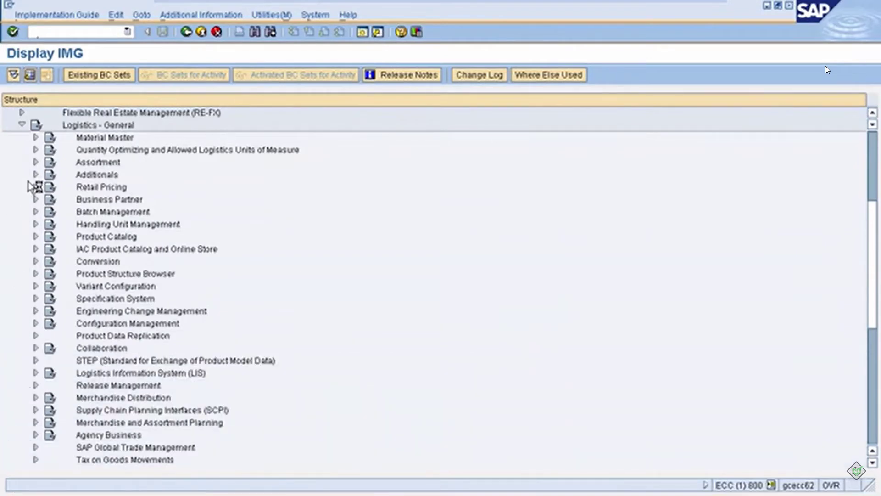
{"action": "left_click", "coordinate": [35, 199]}
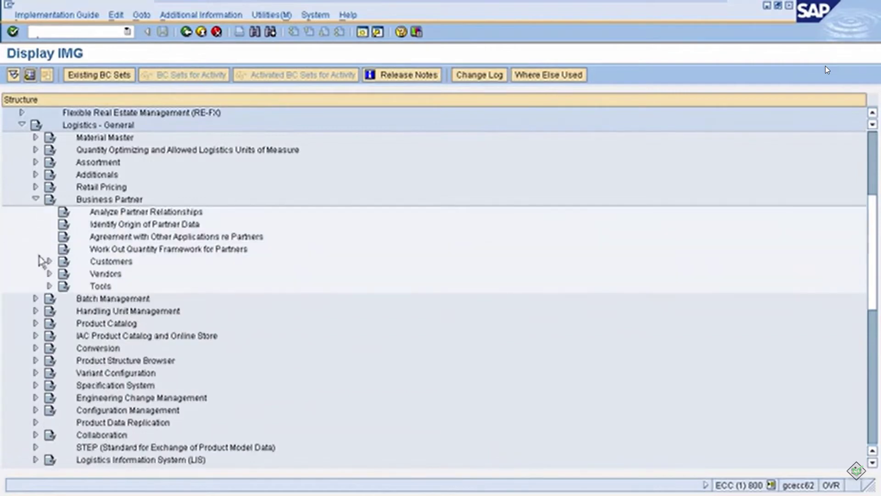
{"action": "left_click", "coordinate": [49, 275]}
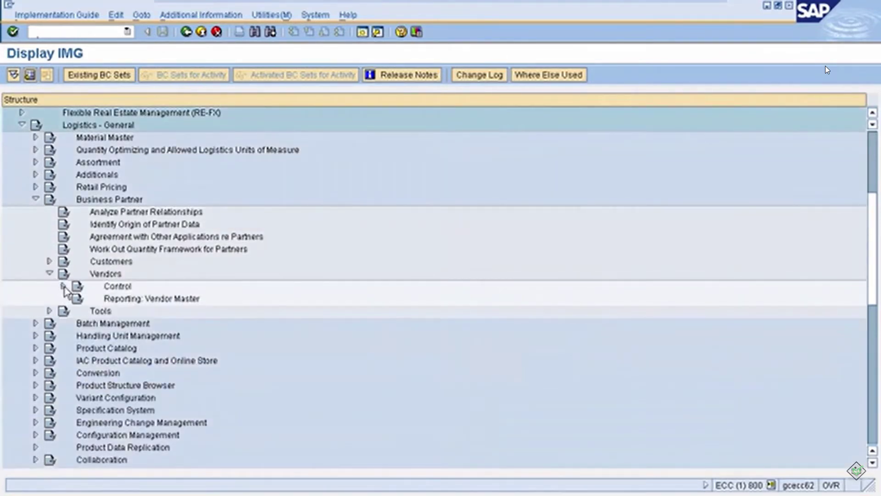
{"action": "left_click", "coordinate": [63, 286]}
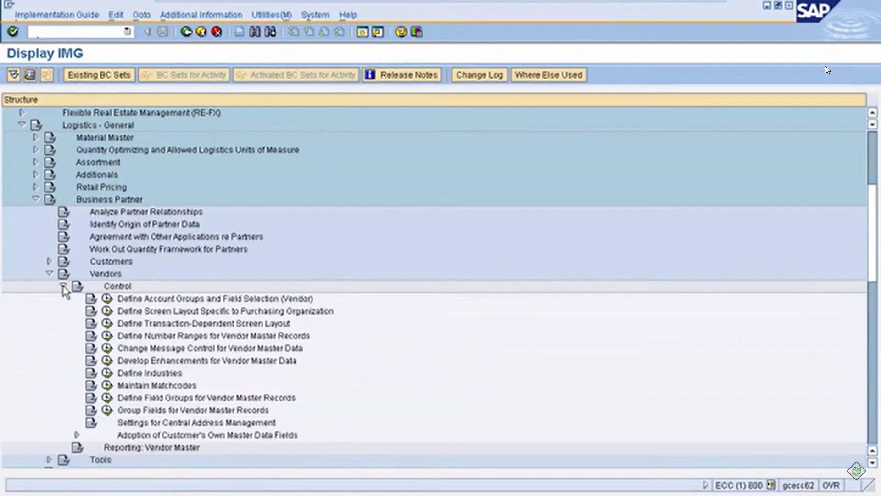
{"action": "left_click", "coordinate": [107, 299]}
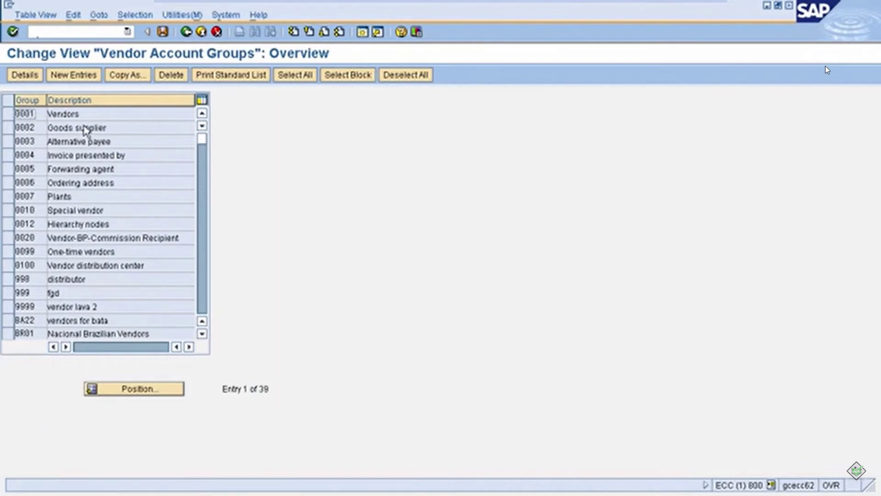
Create a new vendor account group 997 named "Distributor S" and mark it as plant level relevant.
{"action": "left_click", "coordinate": [73, 75]}
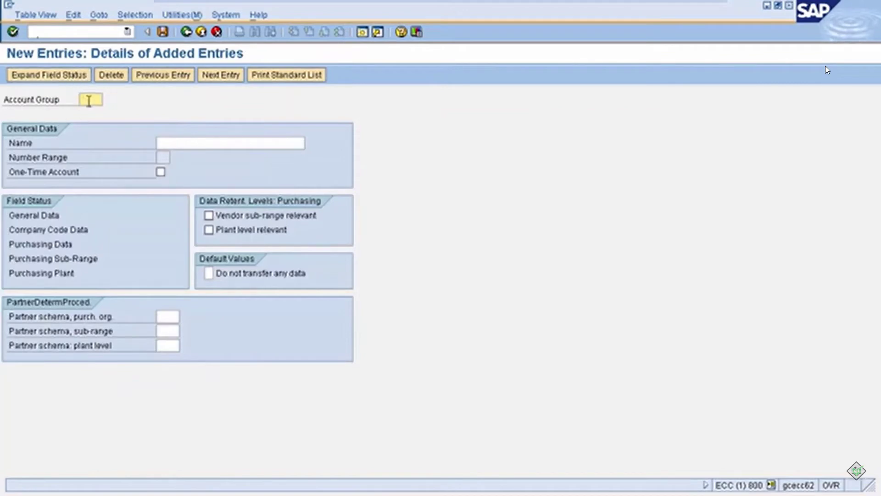
{"action": "left_click", "coordinate": [88, 100]}
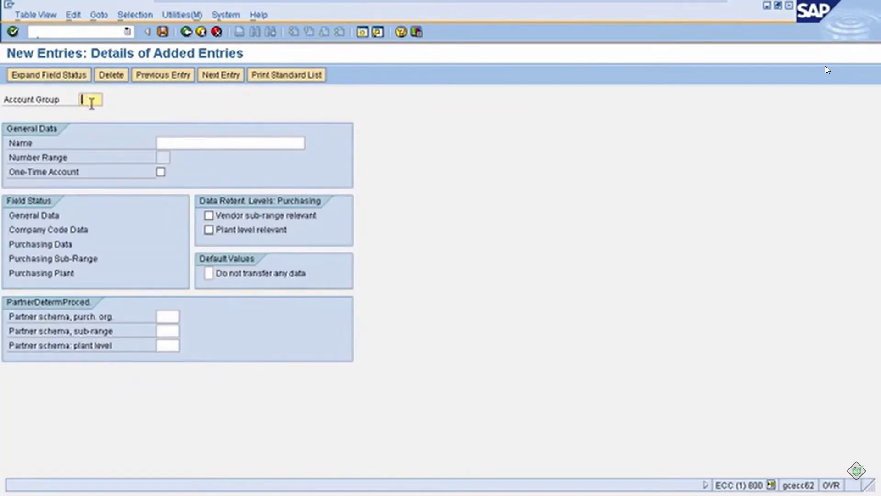
{"action": "left_click", "coordinate": [167, 140]}
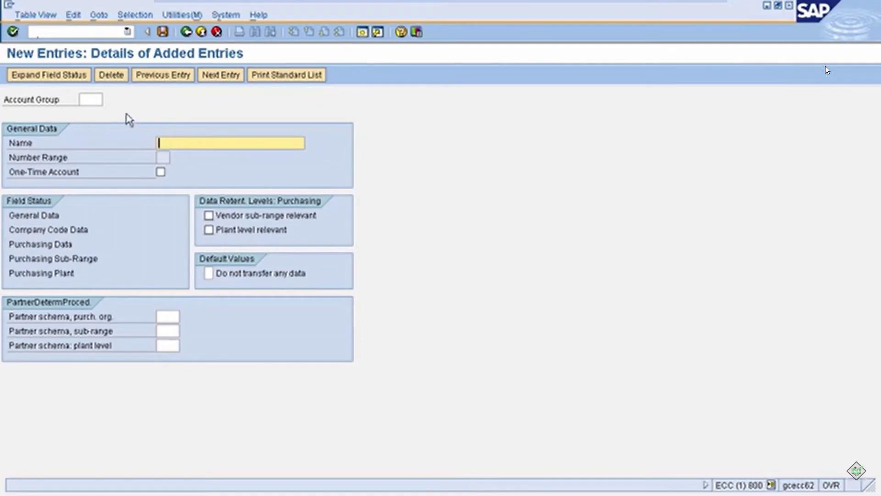
{"action": "left_click", "coordinate": [84, 98]}
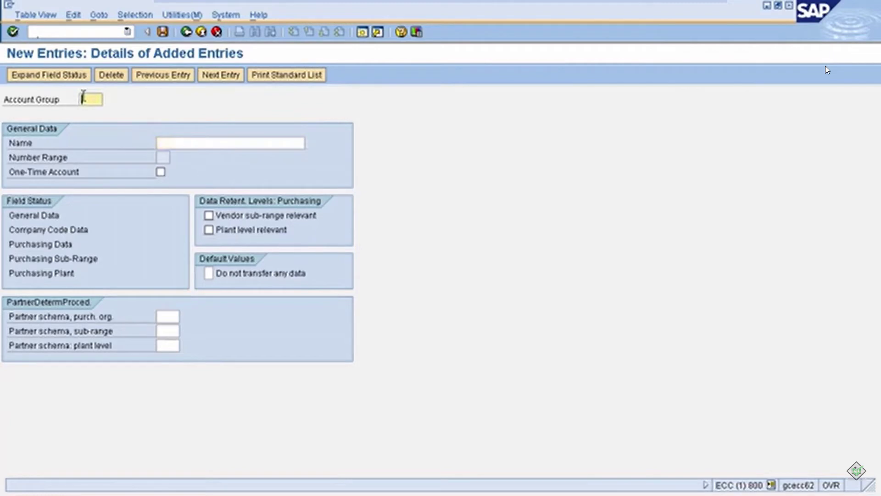
{"action": "type", "text": "997"}
{"action": "left_click", "coordinate": [190, 144]}
{"action": "type", "text": "Di"}
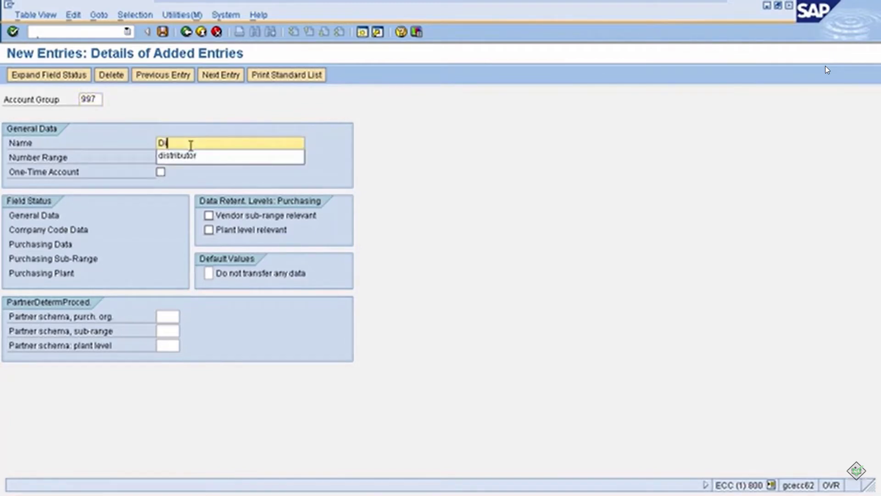
{"action": "type", "text": "stributor S"}
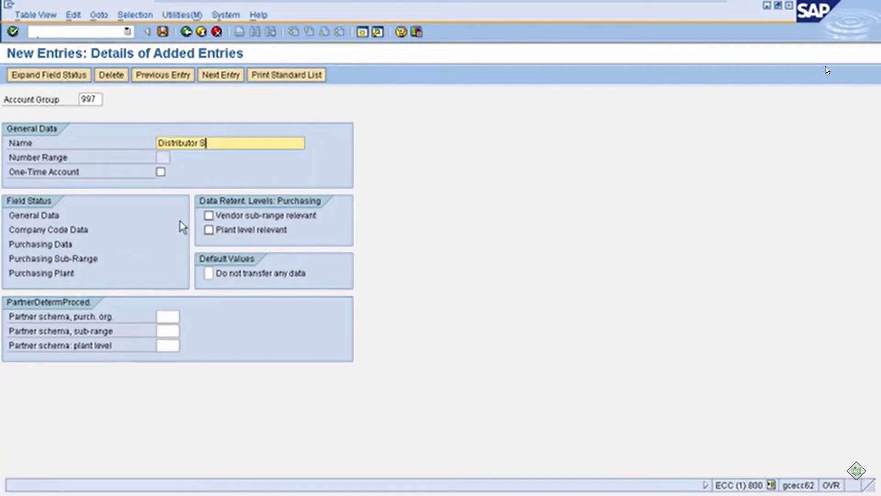
{"action": "left_click", "coordinate": [209, 230]}
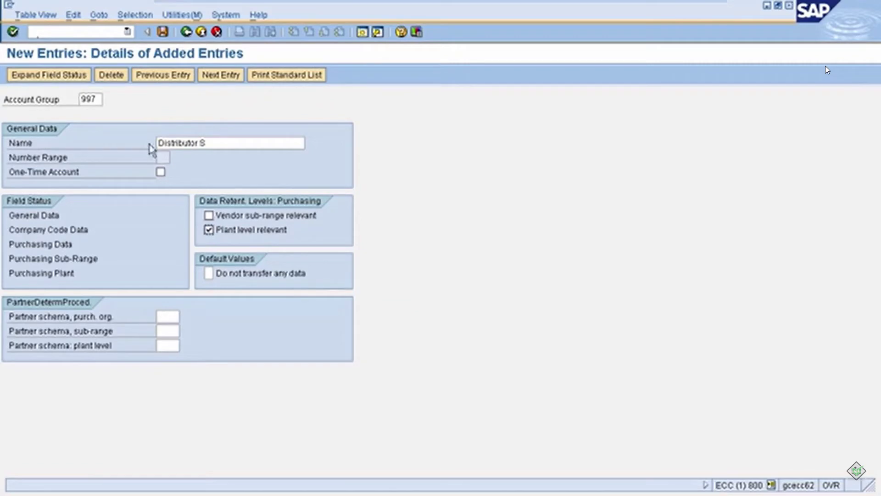
Save the new account group under the "lava new" customizing request and return to the IMG structure.
{"action": "left_click", "coordinate": [163, 32]}
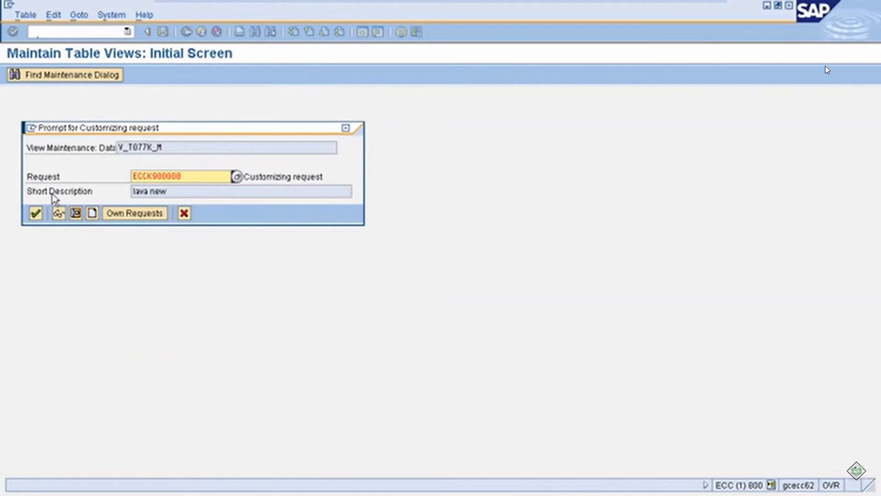
{"action": "left_click", "coordinate": [35, 213]}
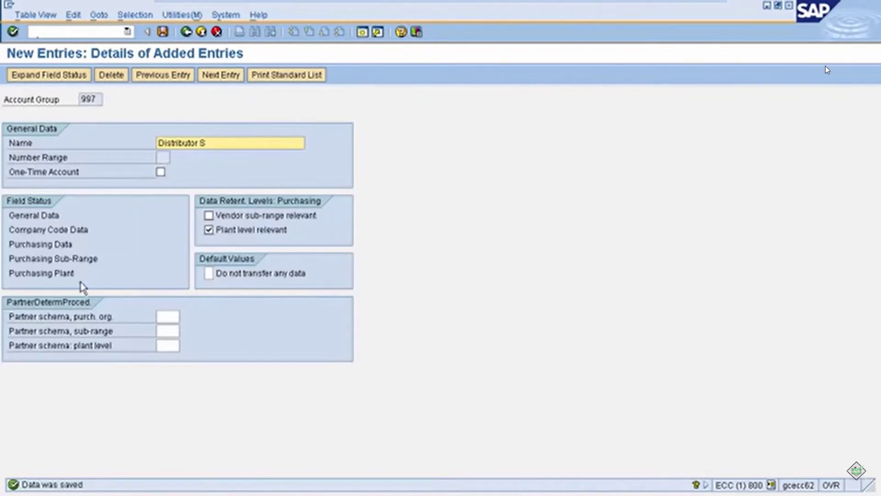
{"action": "left_click", "coordinate": [215, 33]}
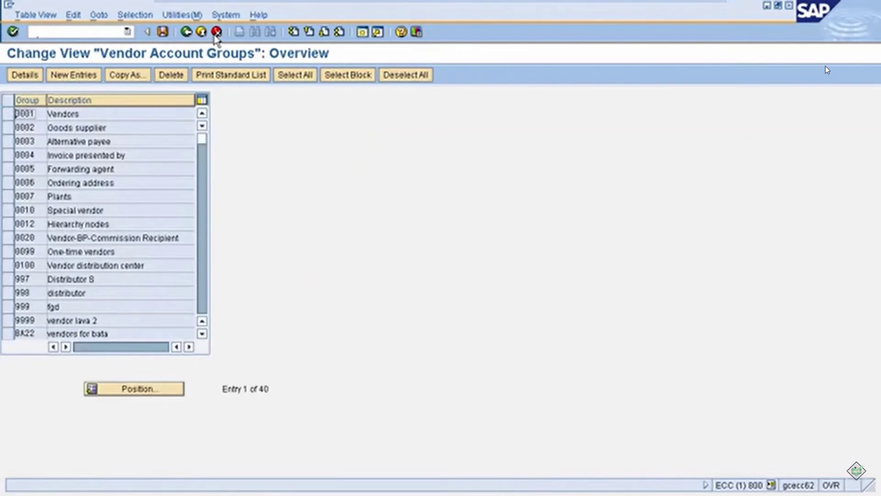
{"action": "left_click", "coordinate": [215, 33]}
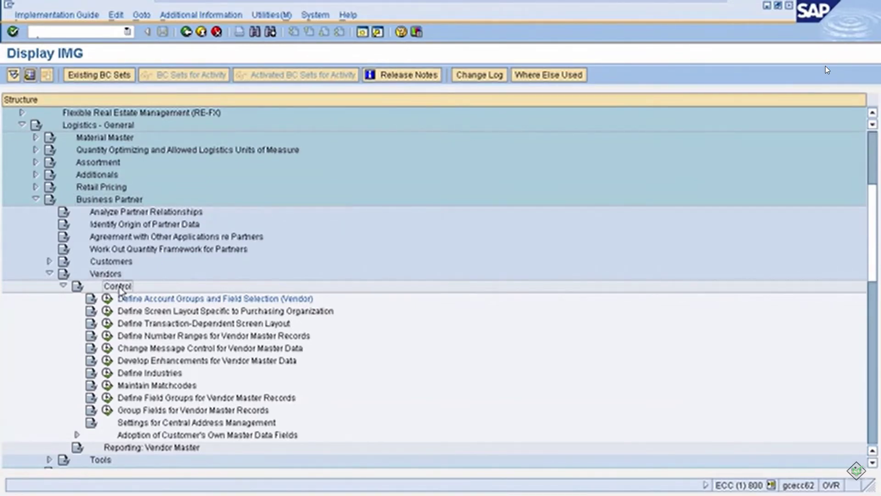
{"action": "left_click", "coordinate": [107, 336]}
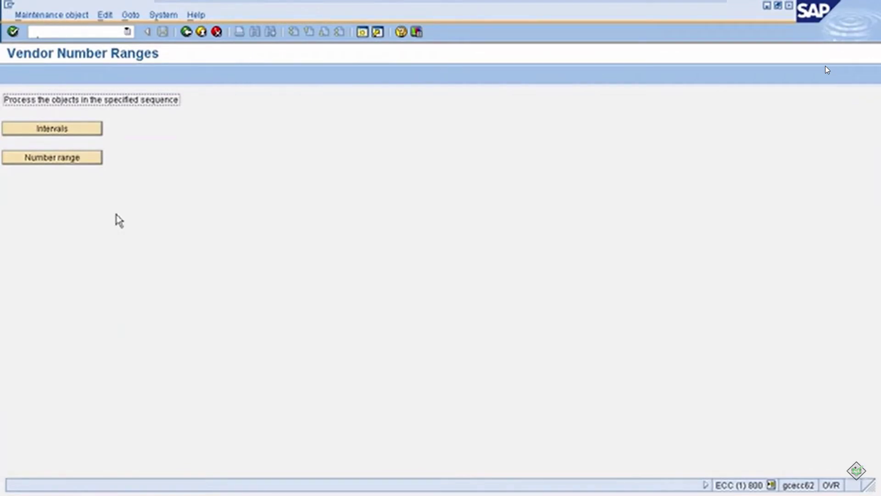
{"action": "left_click", "coordinate": [76, 134]}
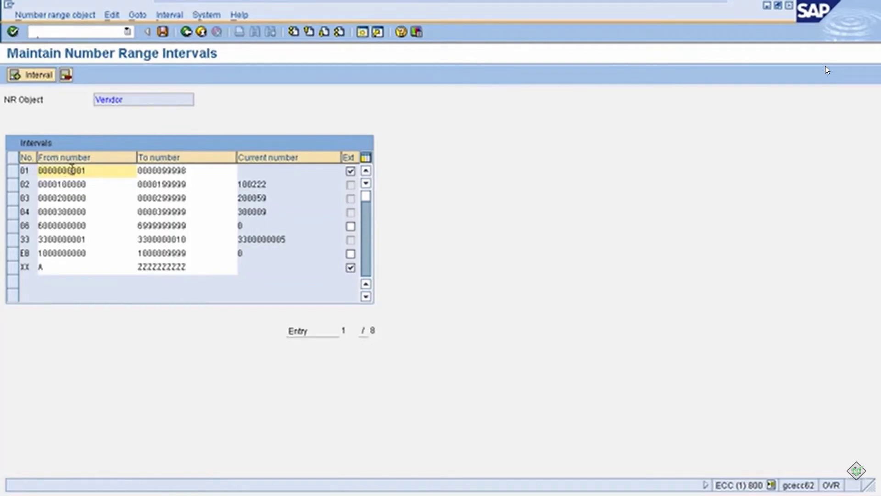
{"action": "left_click", "coordinate": [196, 169]}
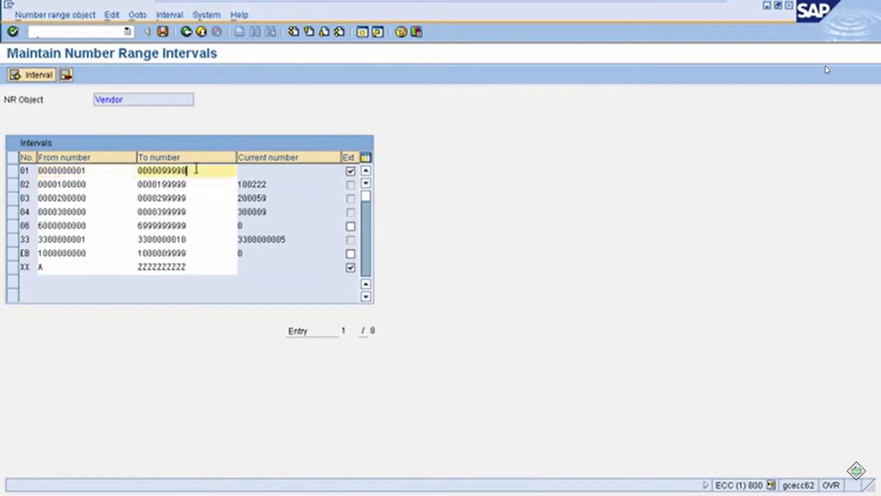
{"action": "left_click", "coordinate": [258, 183]}
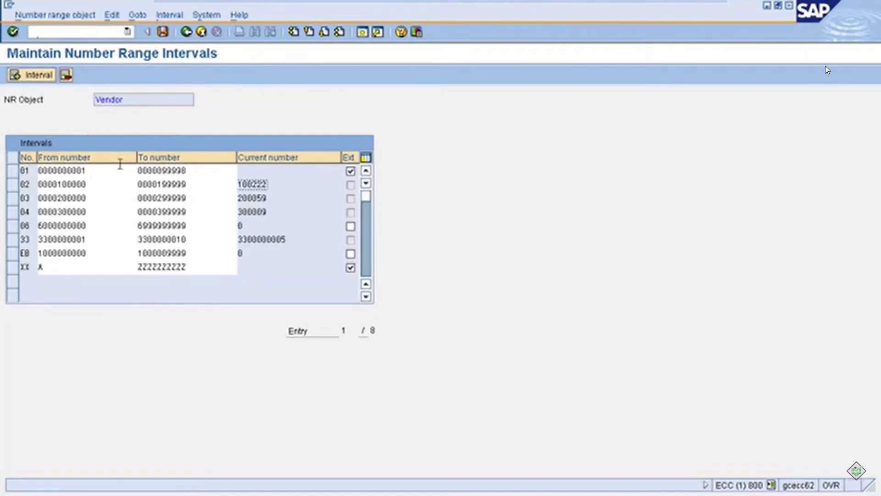
{"action": "left_click", "coordinate": [189, 183]}
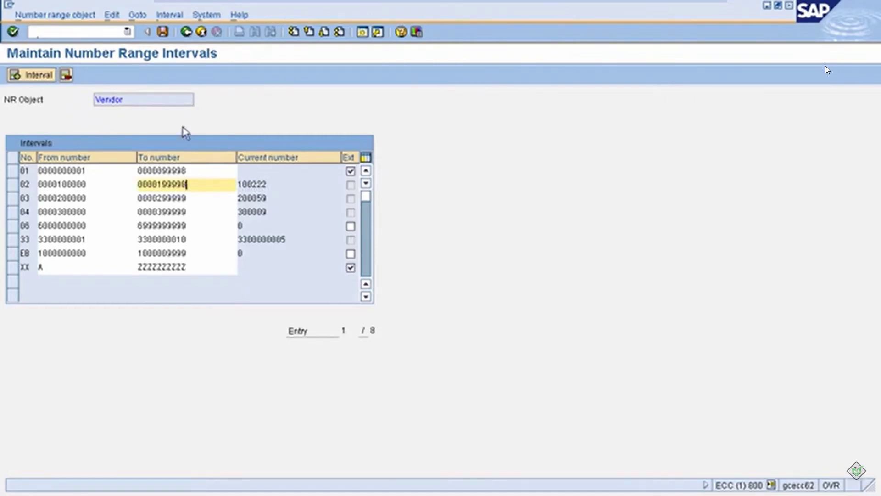
Save the vendor number range intervals and go back to the Vendor Number Ranges screen.
{"action": "left_click", "coordinate": [163, 32]}
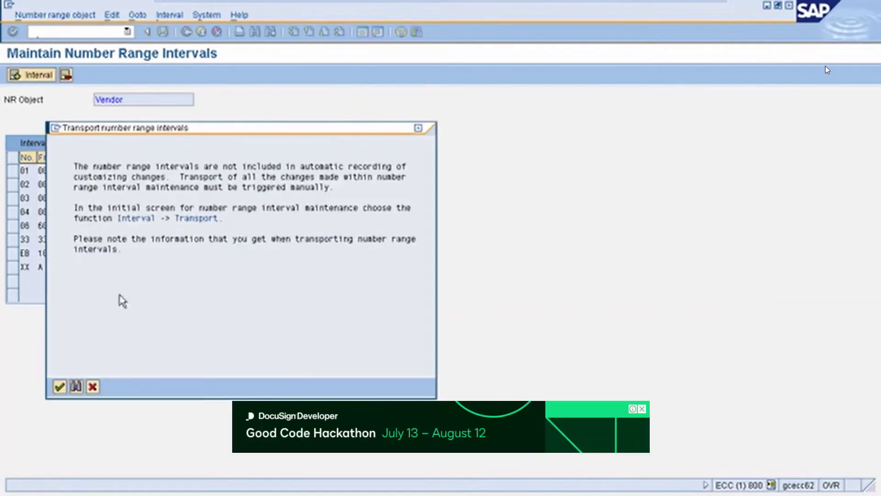
{"action": "left_click", "coordinate": [60, 387]}
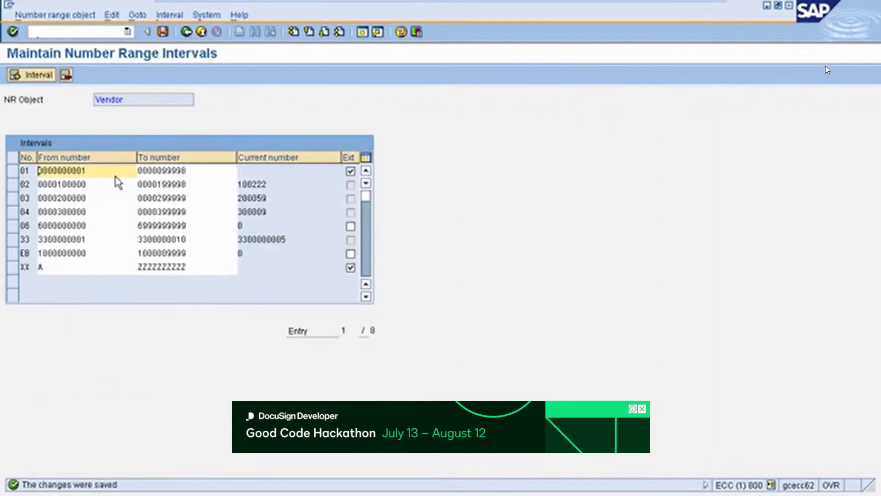
{"action": "left_click", "coordinate": [186, 37]}
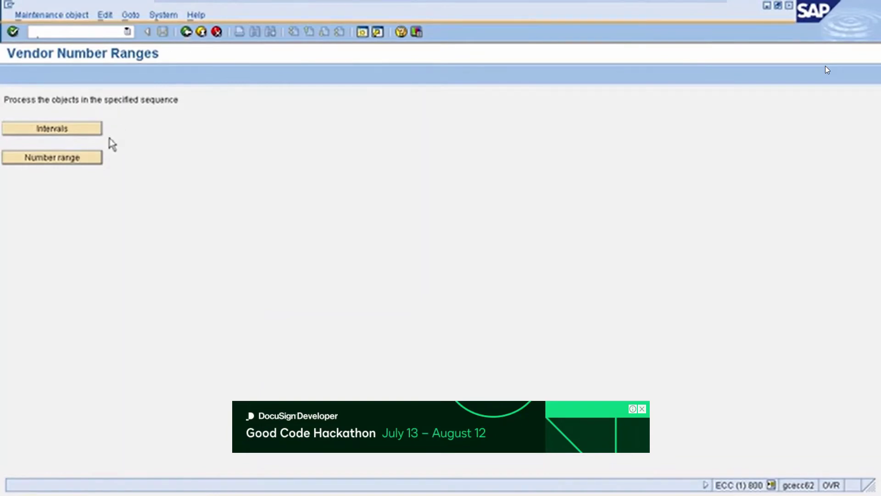
In the number range assignment for vendor account groups, position to group 997 and assign it number range 02.
{"action": "left_click", "coordinate": [74, 157]}
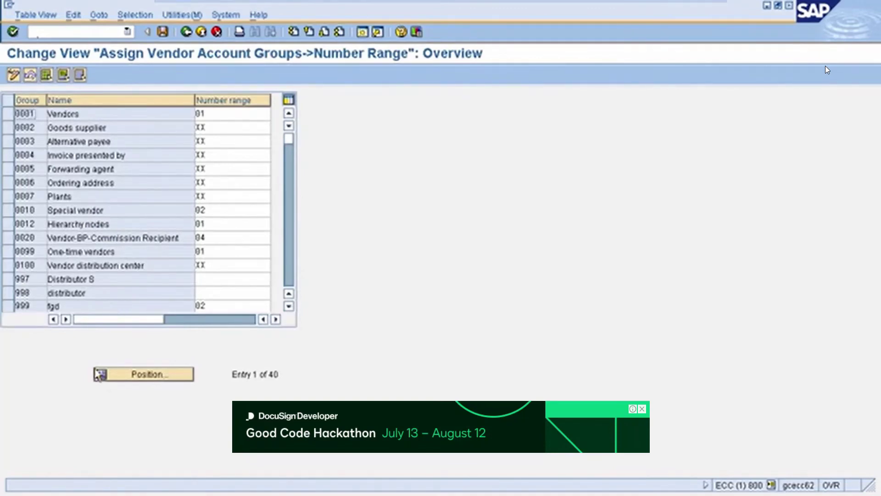
{"action": "left_click", "coordinate": [154, 375]}
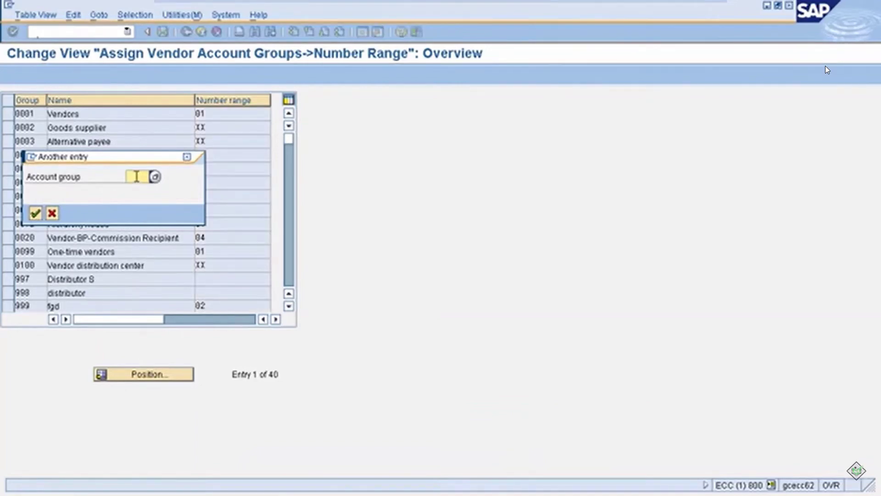
{"action": "type", "text": "997"}
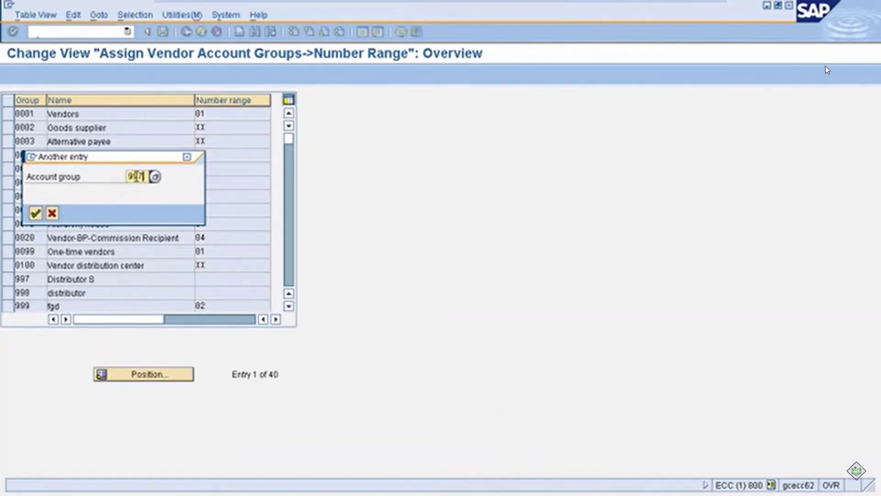
{"action": "left_click", "coordinate": [36, 213]}
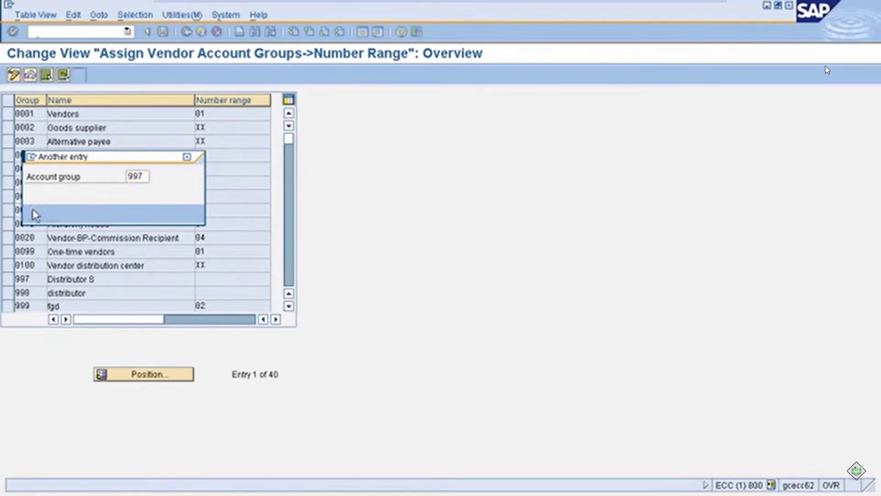
{"action": "left_click", "coordinate": [216, 115]}
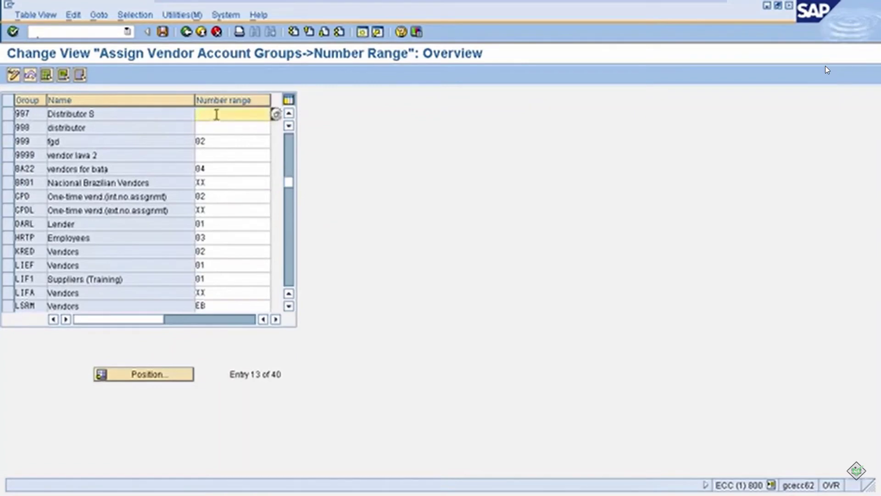
{"action": "type", "text": "02"}
Save the number range assignment under the "lava new" customizing request and exit to the IMG structure.
{"action": "left_click", "coordinate": [163, 37]}
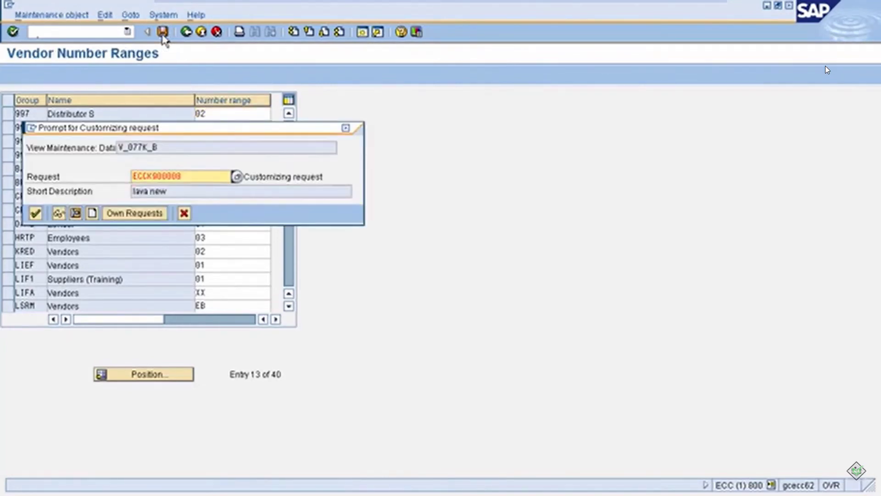
{"action": "left_click", "coordinate": [36, 213]}
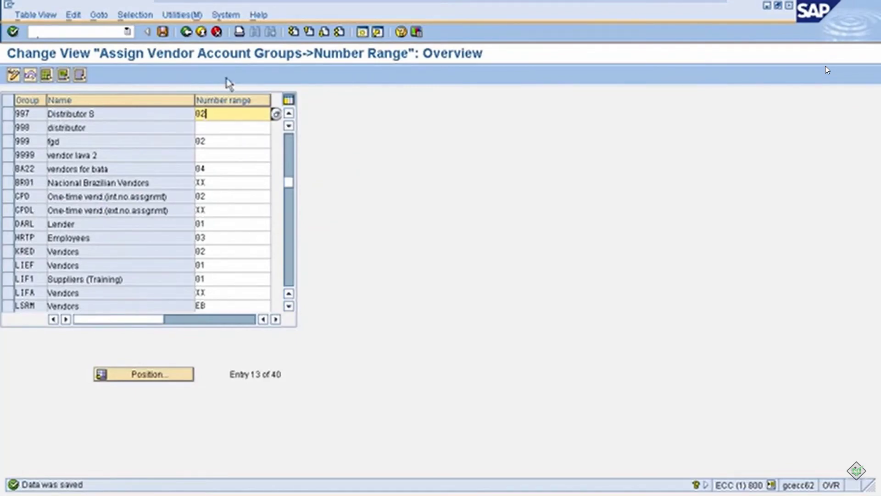
{"action": "left_click", "coordinate": [216, 34]}
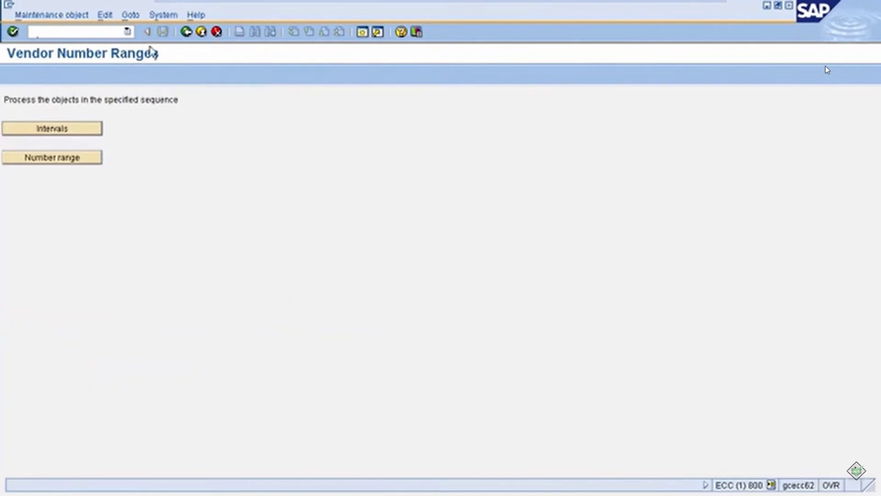
{"action": "left_click", "coordinate": [216, 33]}
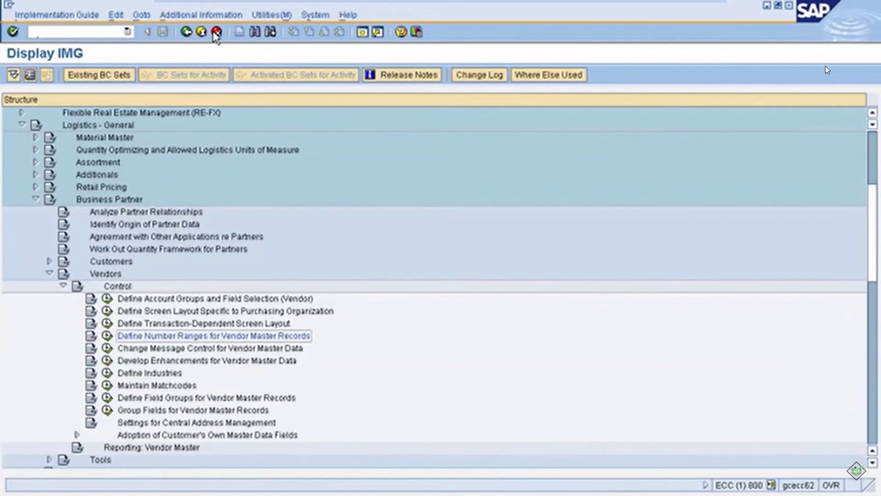
Run transaction XK01 from the IMG and exit it to the SAP Easy Access screen.
{"action": "left_click", "coordinate": [83, 30]}
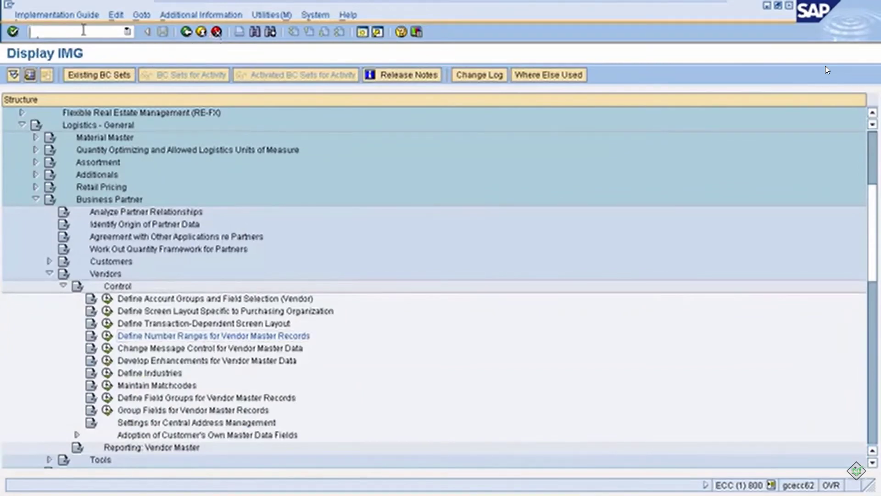
{"action": "type", "text": "/nxk01"}
{"action": "key", "text": "Return"}
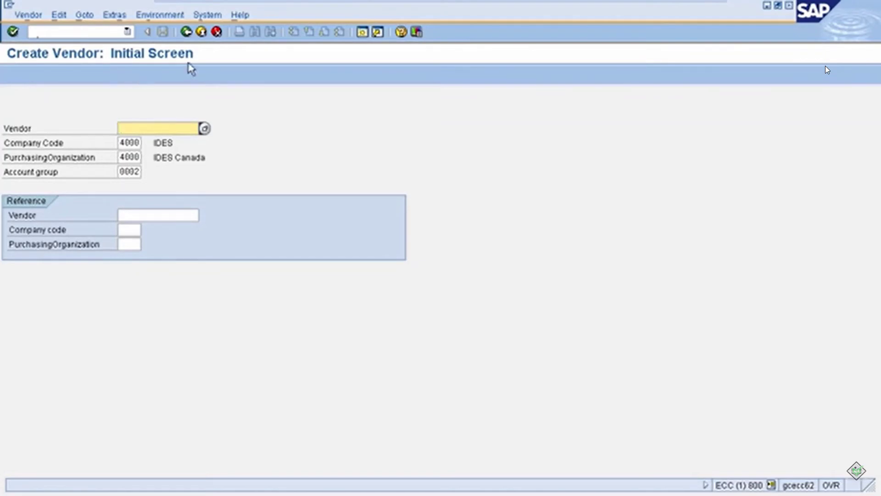
{"action": "left_click", "coordinate": [216, 32]}
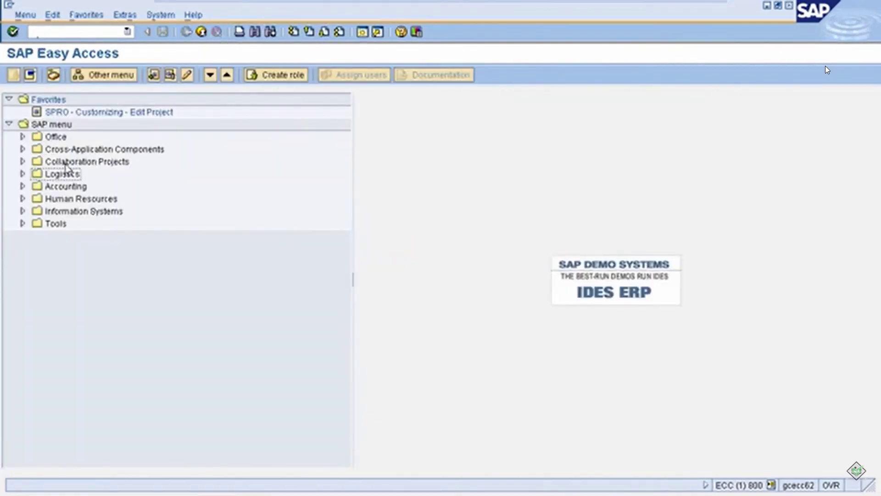
Open XK01 - Create among the central vendor transactions in the Purchasing master data of Logistics, Materials Management.
{"action": "left_click", "coordinate": [22, 174]}
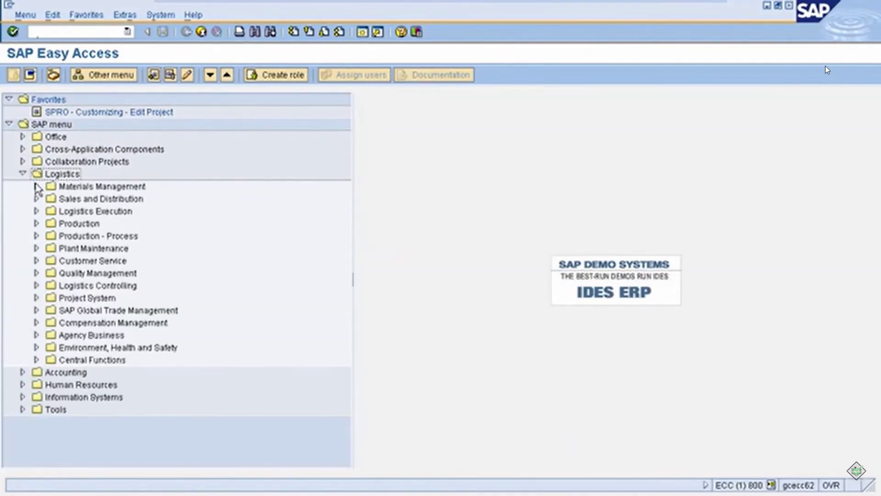
{"action": "left_click", "coordinate": [36, 187]}
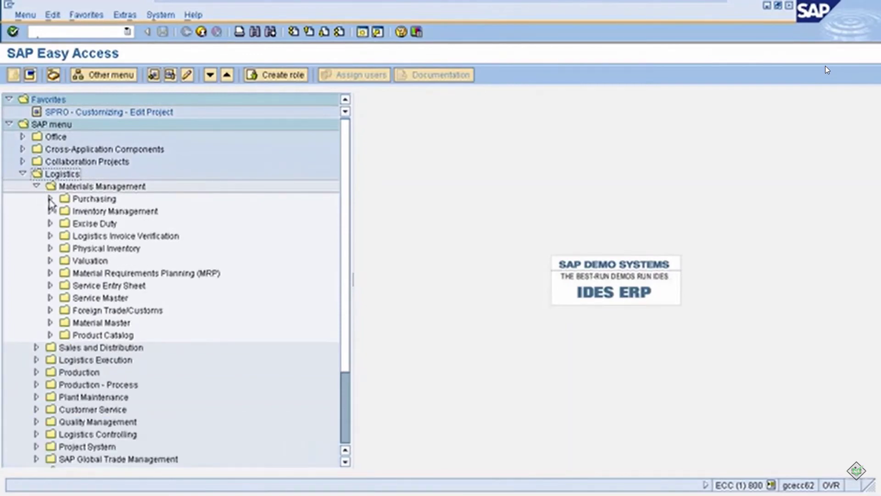
{"action": "left_click", "coordinate": [51, 199]}
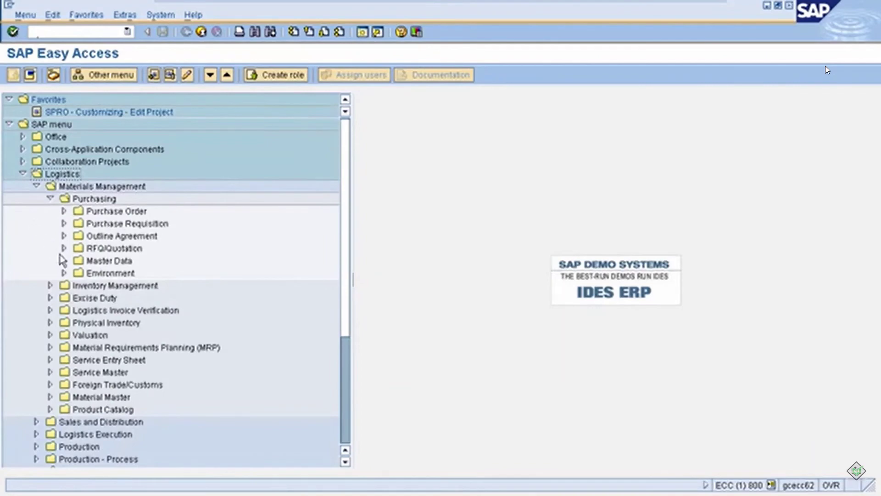
{"action": "left_click", "coordinate": [64, 261]}
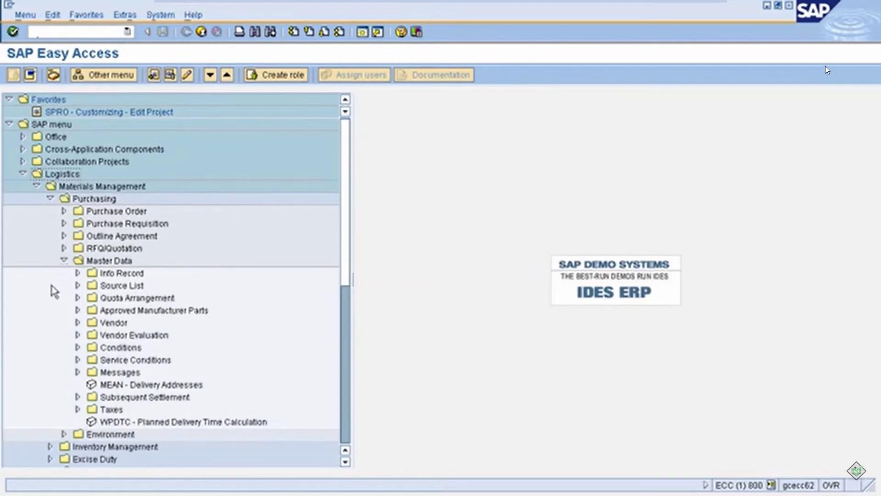
{"action": "left_click", "coordinate": [78, 322]}
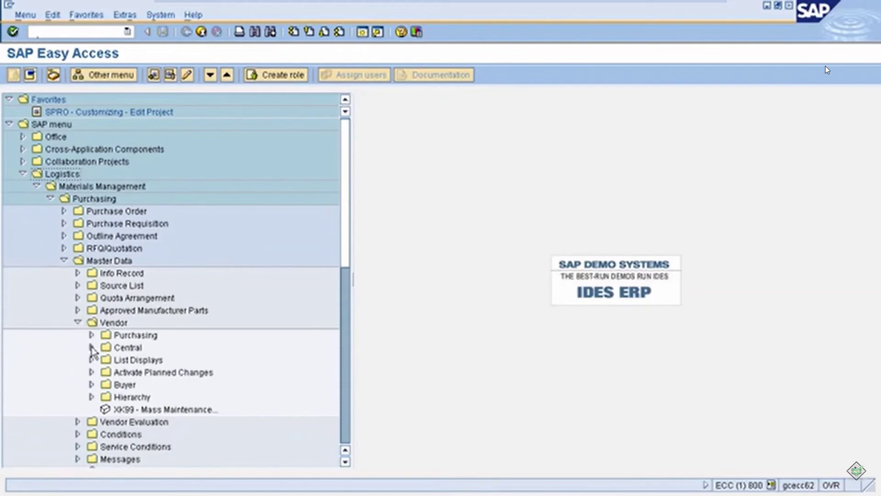
{"action": "left_click", "coordinate": [92, 347]}
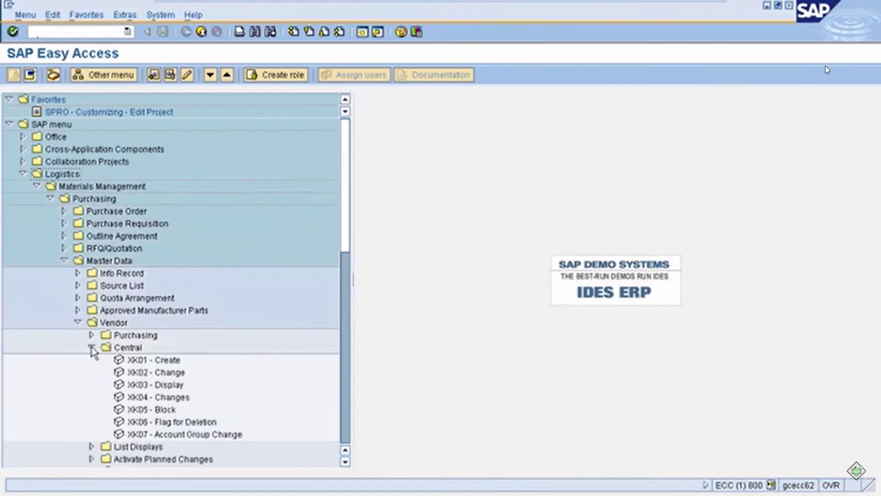
{"action": "double_click", "coordinate": [136, 361]}
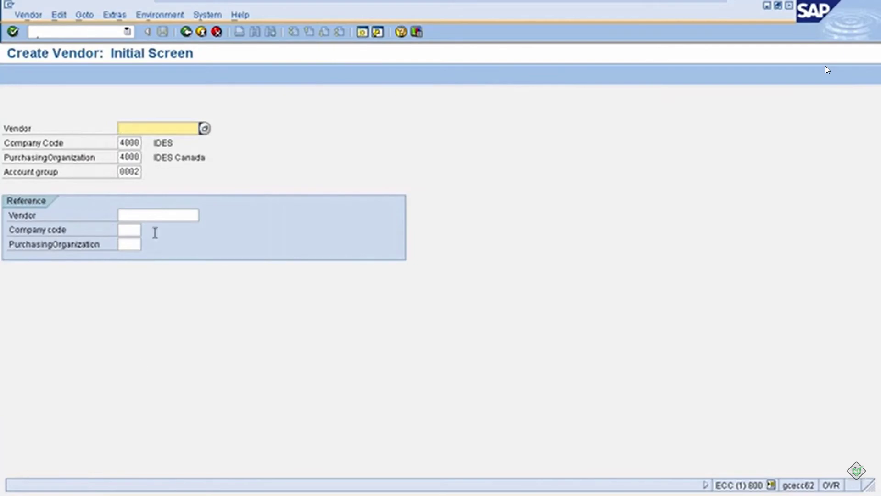
Start creating vendor STEELCO with company code 4000, purchasing organization 4000 and account group 0002, continuing to the address data.
{"action": "left_click", "coordinate": [132, 142]}
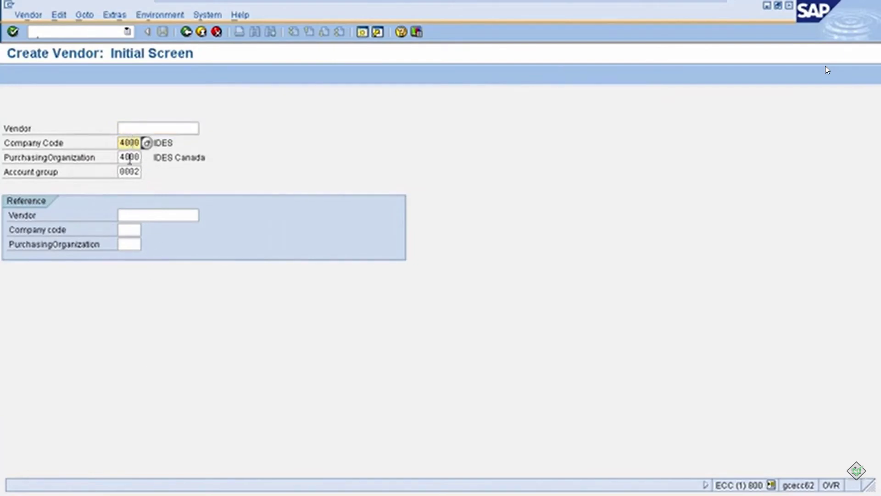
{"action": "left_click", "coordinate": [129, 157]}
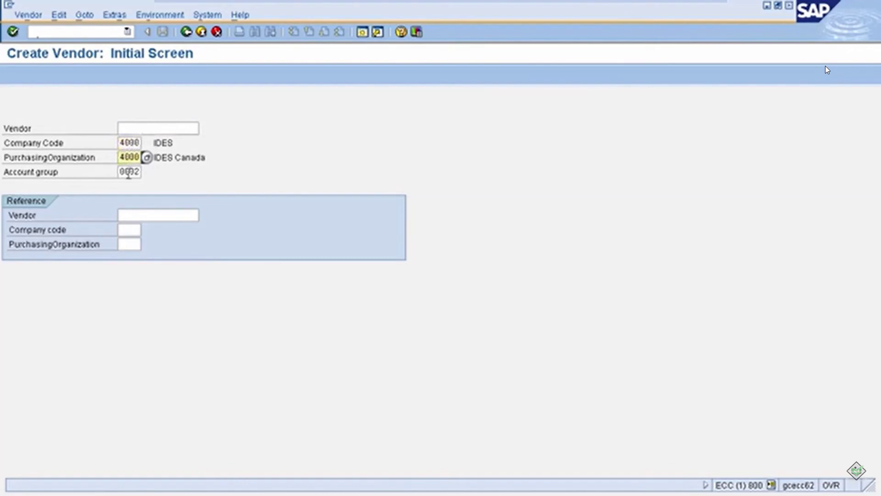
{"action": "left_click", "coordinate": [128, 173]}
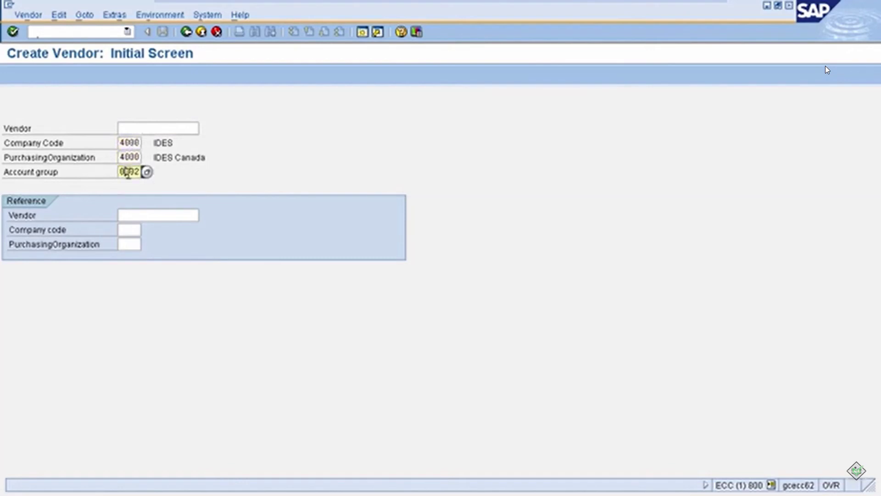
{"action": "left_click", "coordinate": [142, 130]}
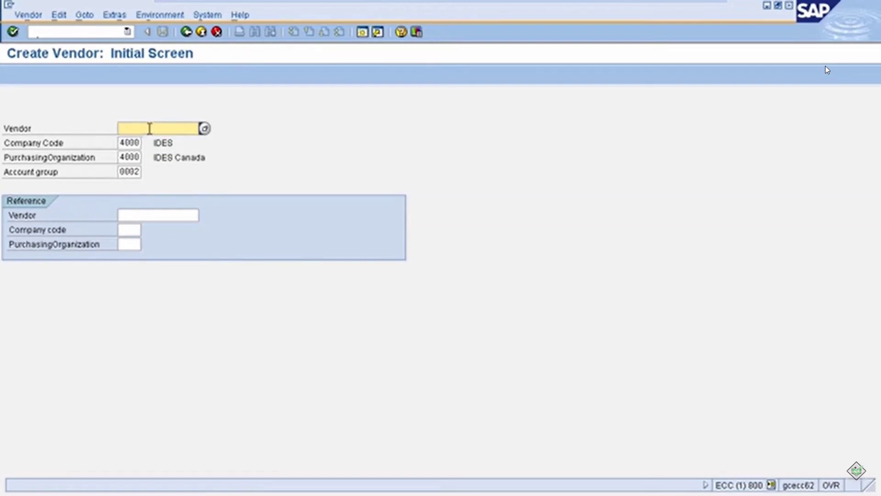
{"action": "type", "text": "Ste"}
{"action": "type", "text": "e"}
{"action": "type", "text": "l"}
{"action": "type", "text": "0"}
{"action": "type", "text": "o"}
{"action": "key", "text": "Return"}
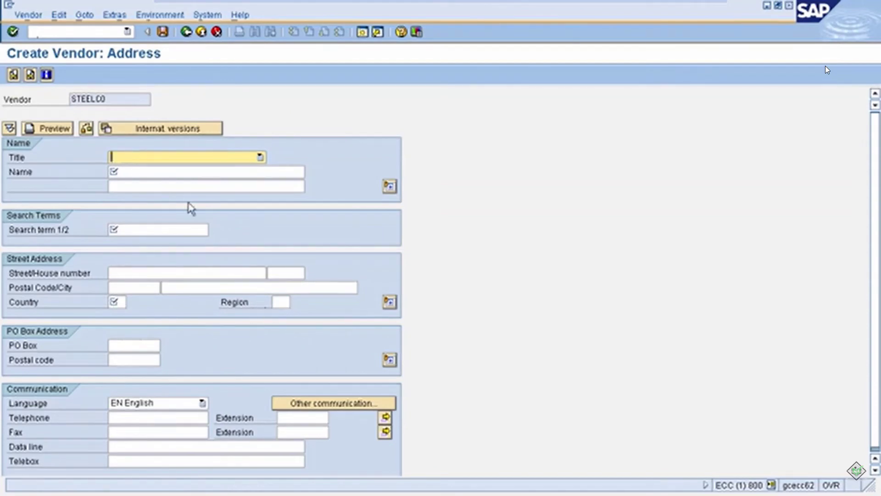
Fill in the vendor's name "steel corporation", search term "steel", street, postal code and country AE, and continue to the control data.
{"action": "left_click", "coordinate": [123, 175]}
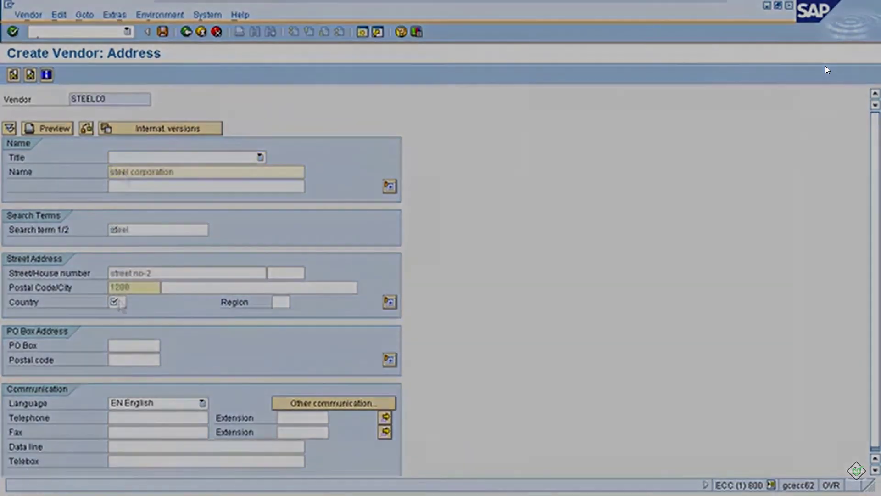
{"action": "left_click", "coordinate": [118, 302]}
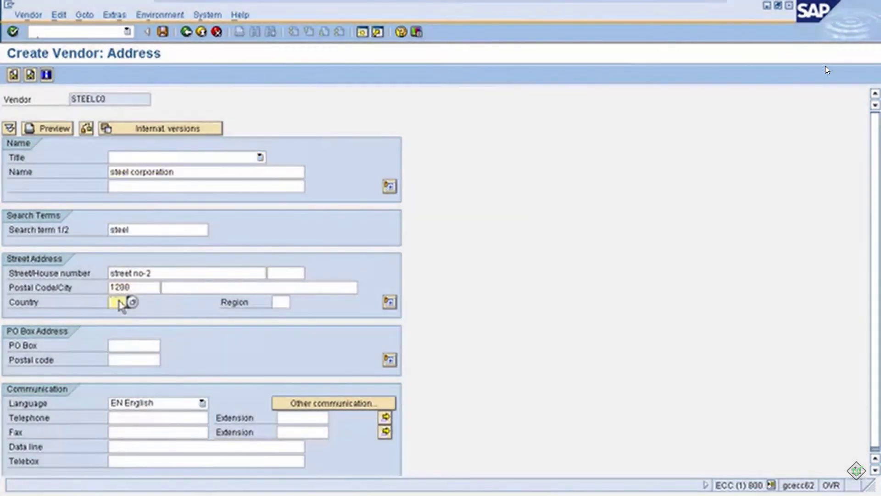
{"action": "type", "text": "ae"}
{"action": "key", "text": "Return"}
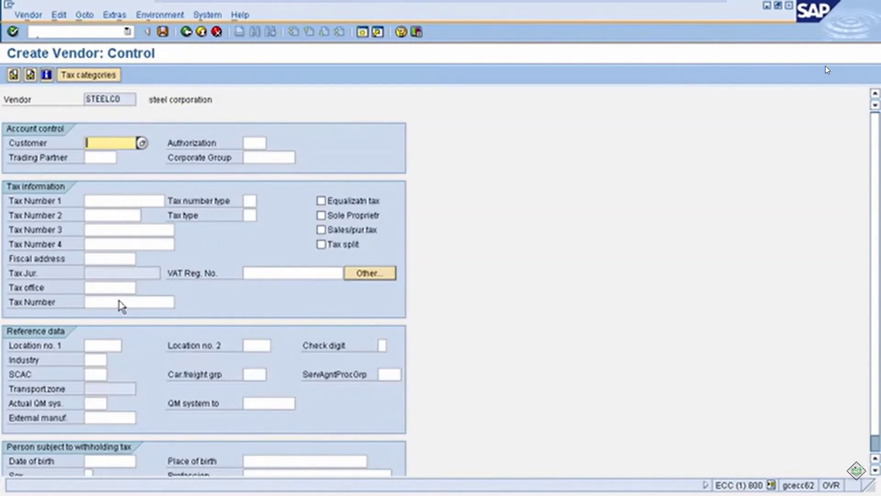
Leave the control and bank data empty, set reconciliation account 161000 and cash management group A2, and save the vendor.
{"action": "key", "text": "Return"}
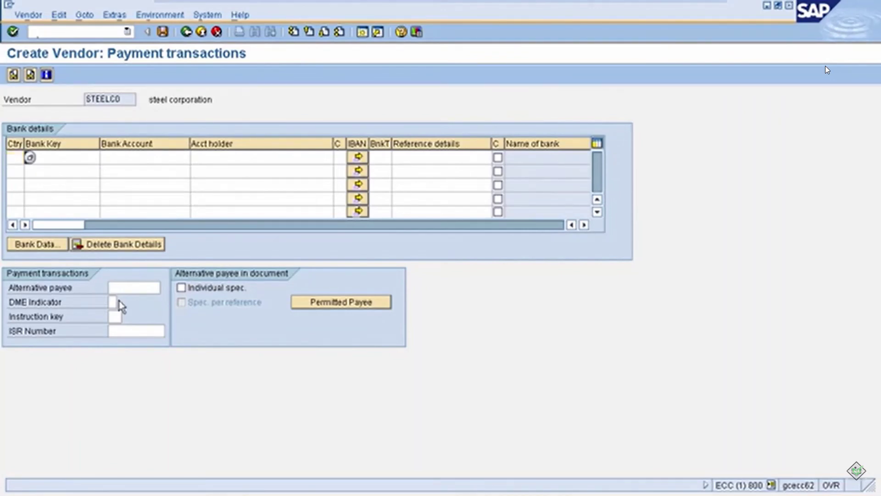
{"action": "key", "text": "Return"}
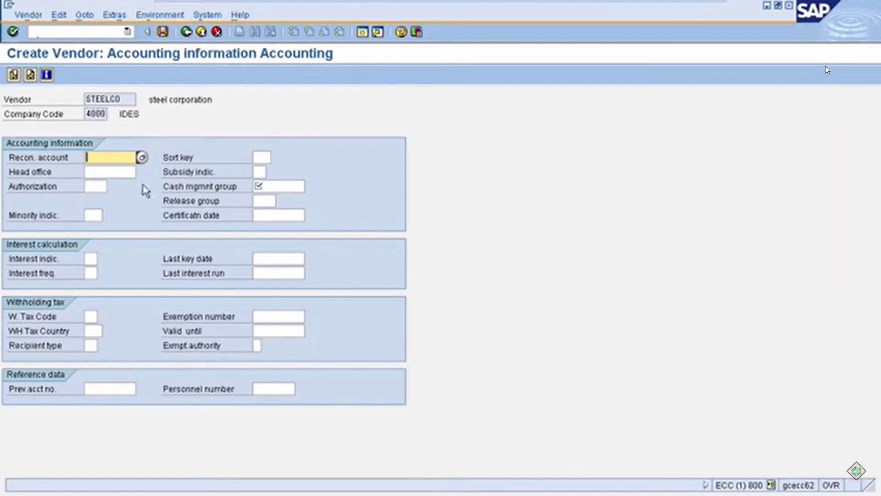
{"action": "type", "text": "1"}
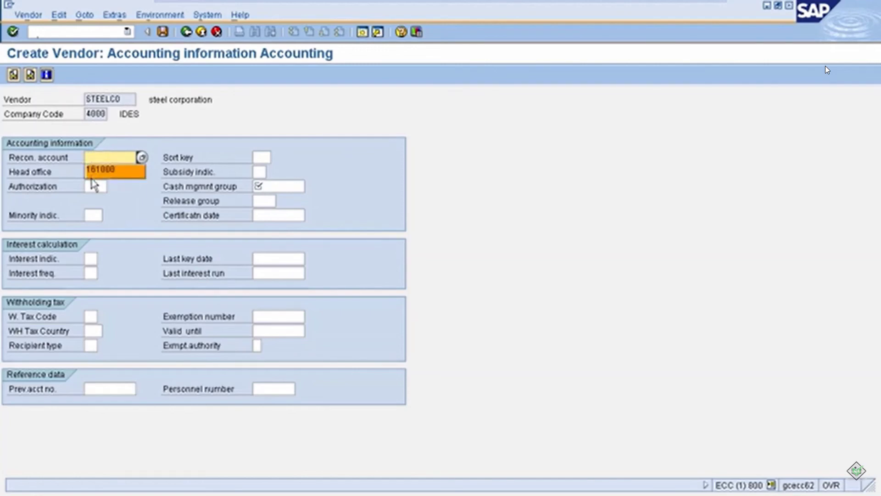
{"action": "left_click", "coordinate": [94, 177]}
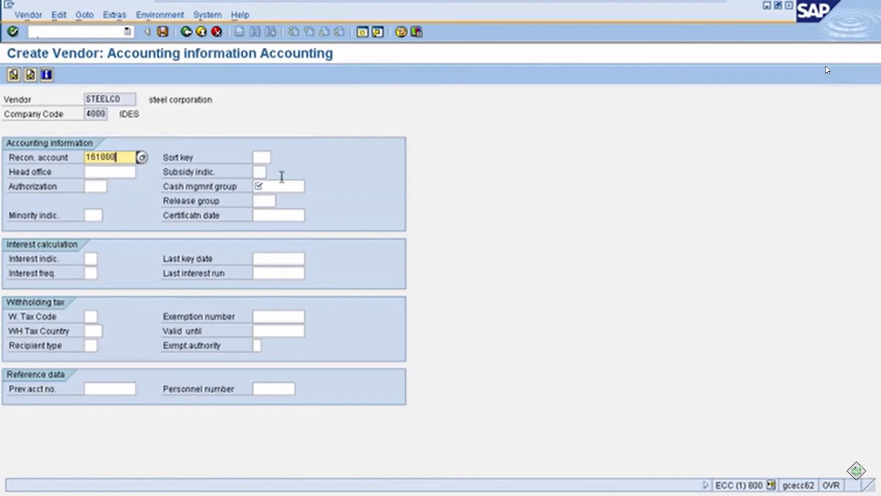
{"action": "left_click", "coordinate": [270, 186]}
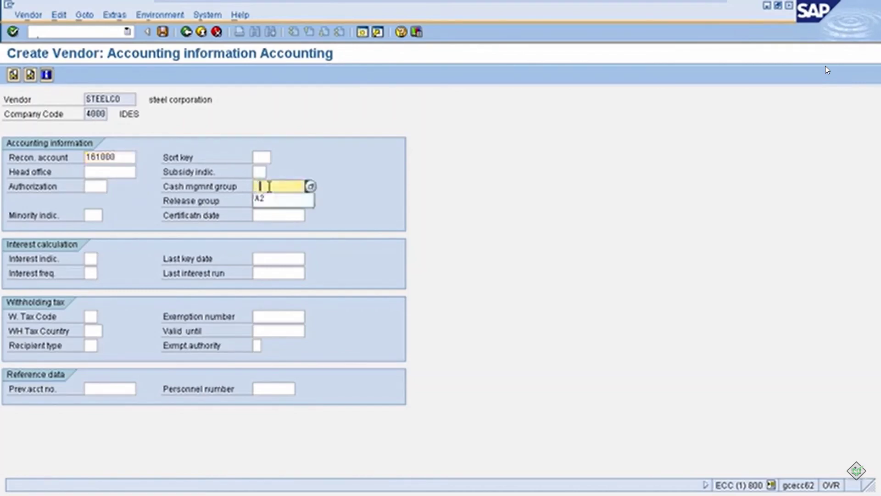
{"action": "left_click", "coordinate": [262, 202]}
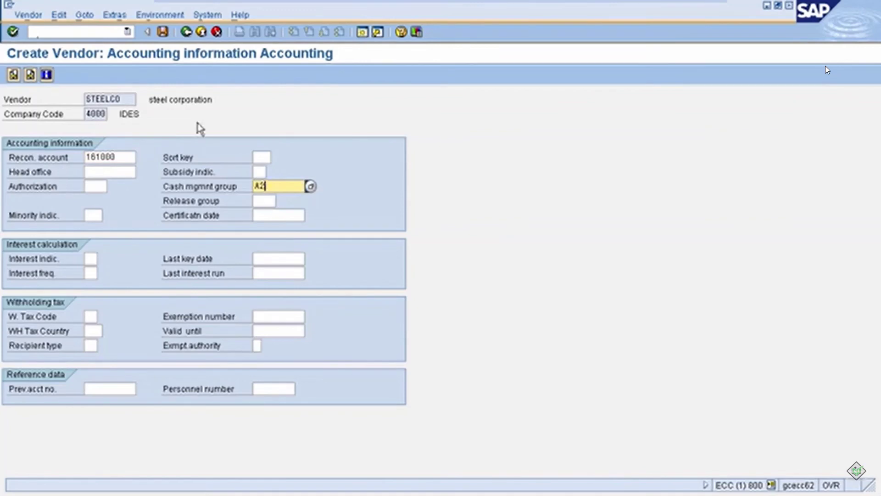
{"action": "left_click", "coordinate": [164, 38]}
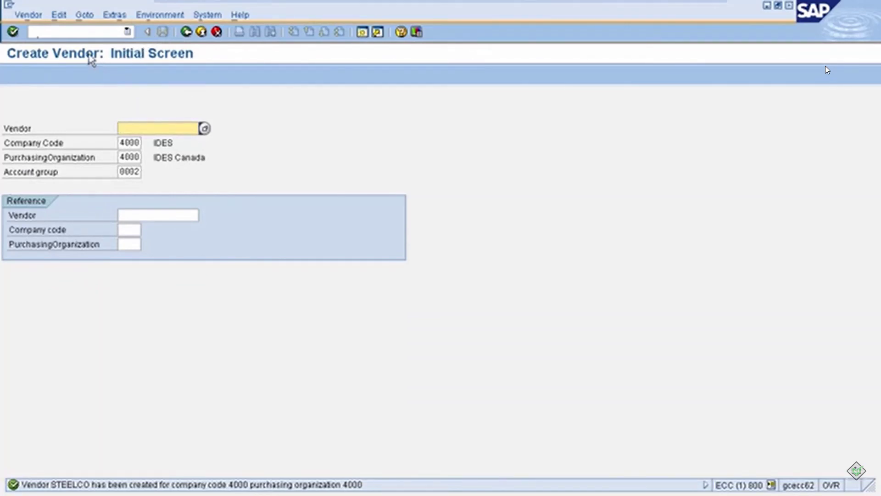
Open vendor STEELCO's address data for changing with transaction XK02.
{"action": "left_click", "coordinate": [60, 33]}
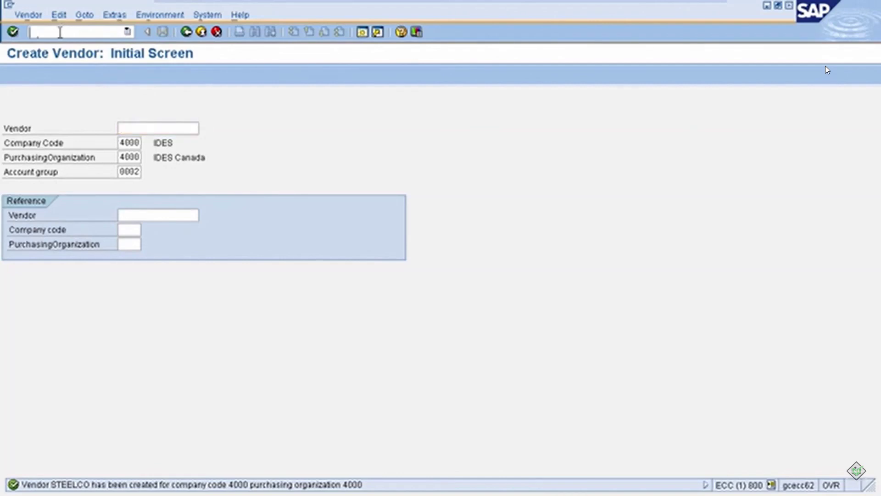
{"action": "type", "text": "/nxk02"}
{"action": "key", "text": "Return"}
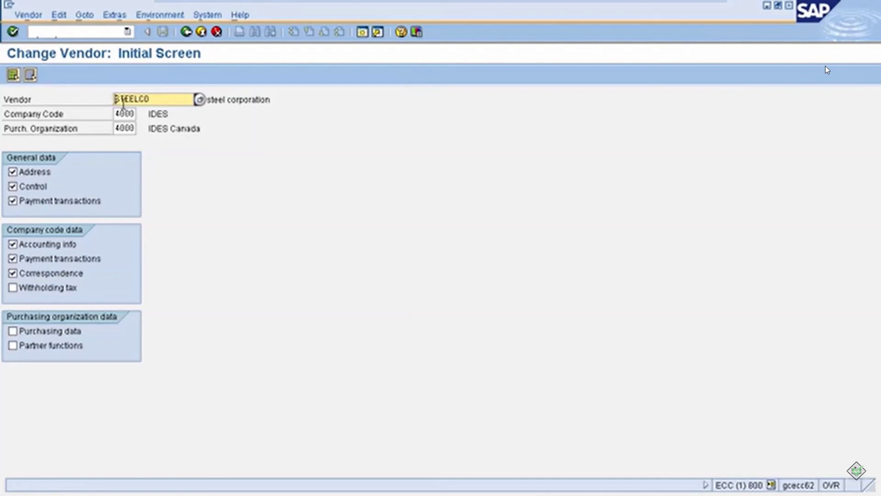
{"action": "key", "text": "Return"}
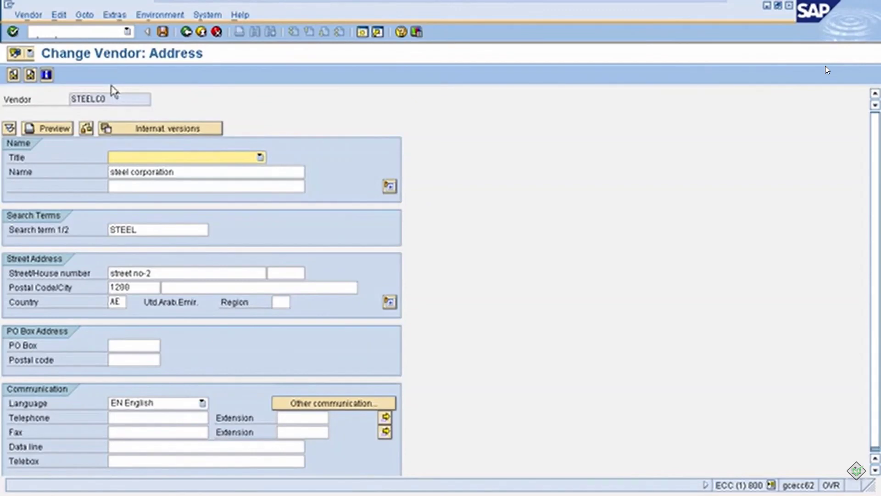
Display vendor STEELCO for company code 4000 and purchasing organization 4000 with transaction XK03.
{"action": "left_click", "coordinate": [71, 32]}
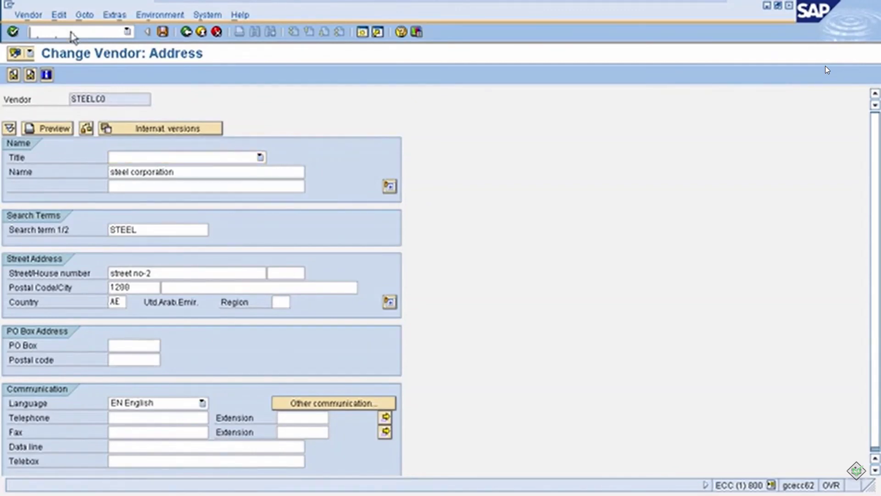
{"action": "type", "text": "/nxk03"}
{"action": "key", "text": "Return"}
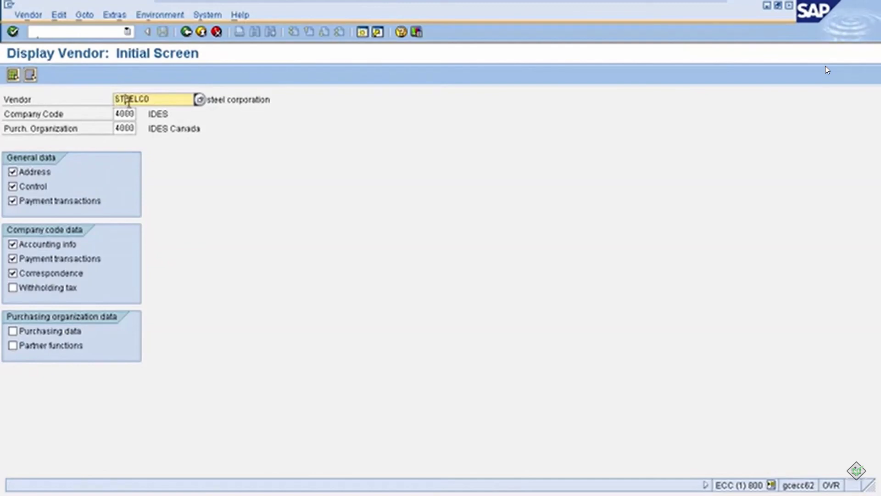
{"action": "left_click", "coordinate": [129, 114]}
{"action": "left_click", "coordinate": [128, 129]}
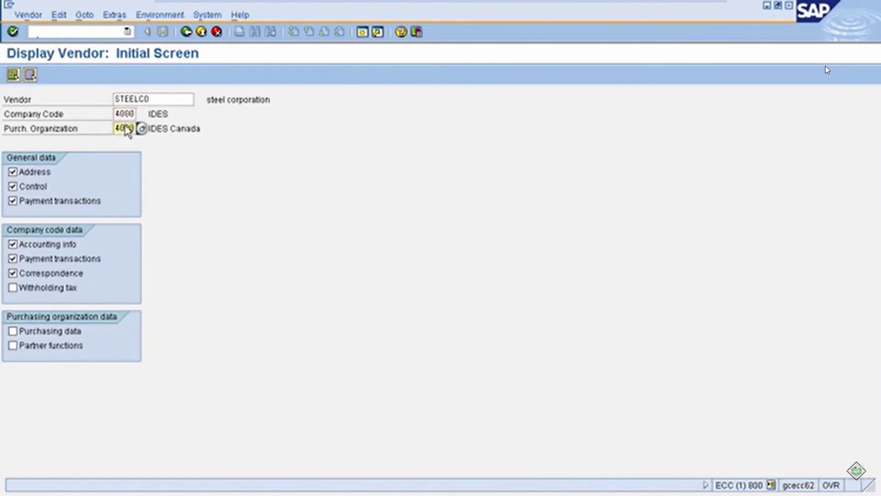
{"action": "key", "text": "Return"}
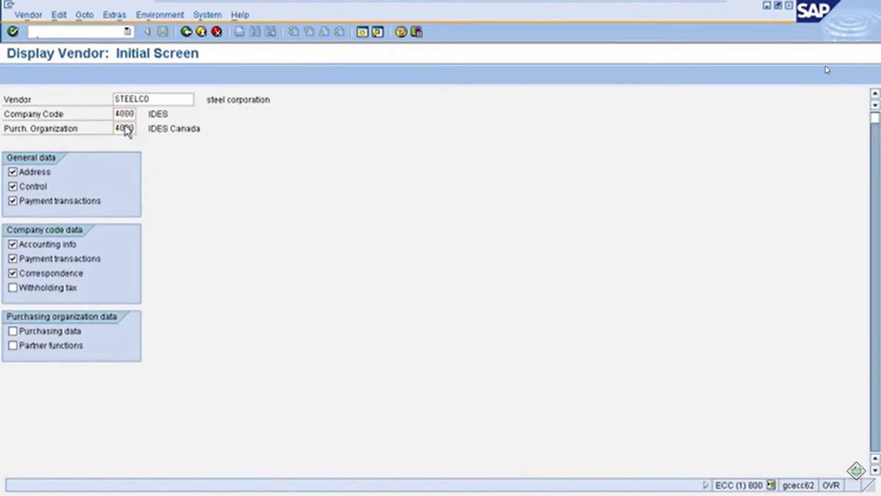